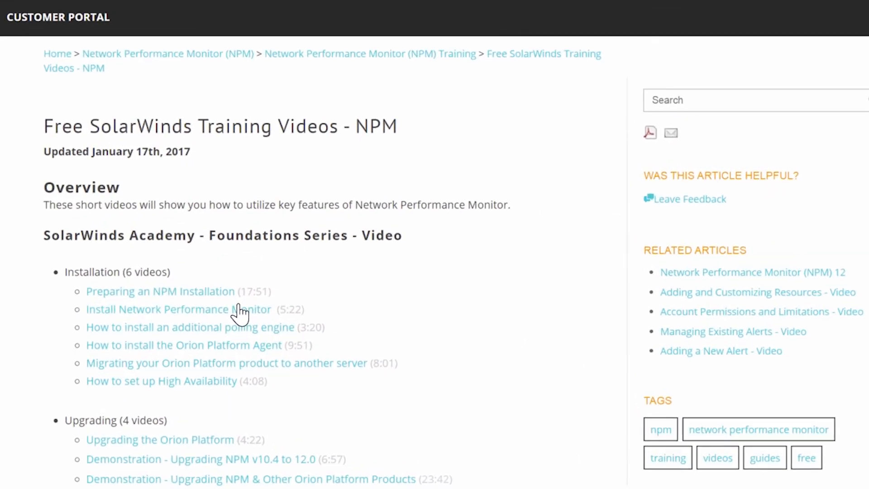
# Open the "Preparing an NPM Installation" training video from the Installation list.
pyautogui.click(136, 293)
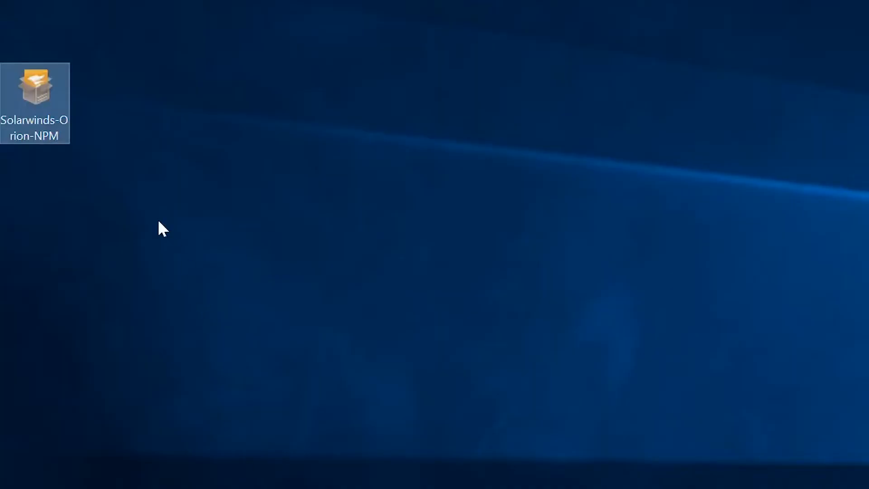
# Run the Solarwinds-Orion-NPM installer as administrator and proceed with a Standard Installation in the default destination folder.
pyautogui.rightClick(63, 103)
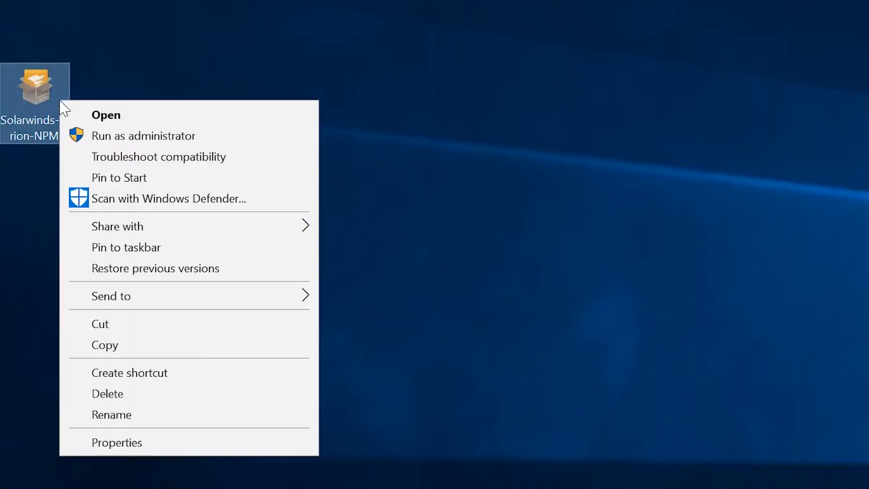
pyautogui.click(89, 139)
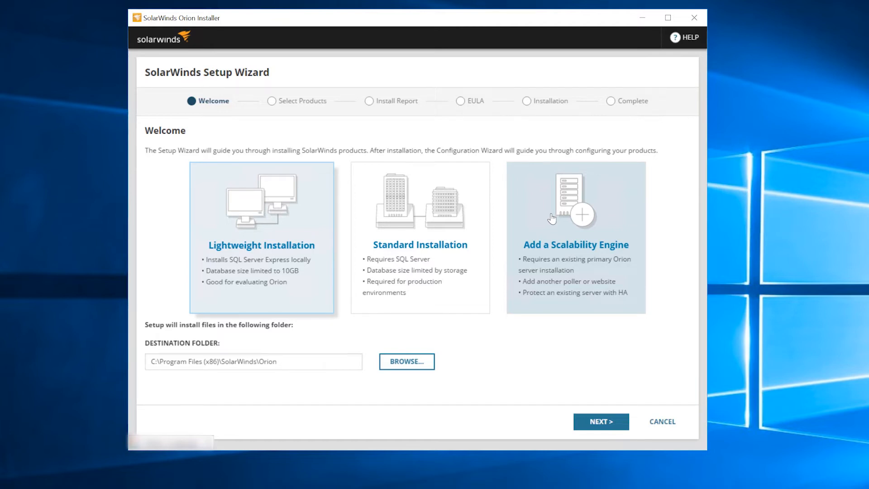
pyautogui.click(468, 228)
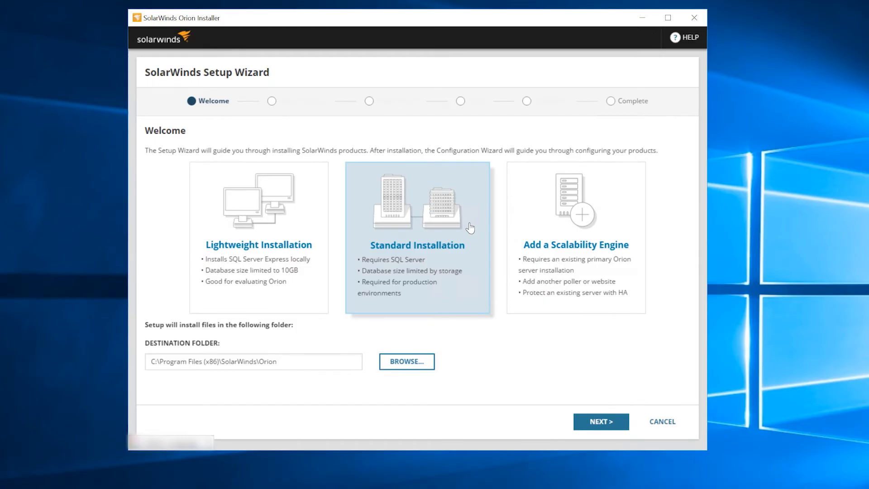
pyautogui.click(598, 420)
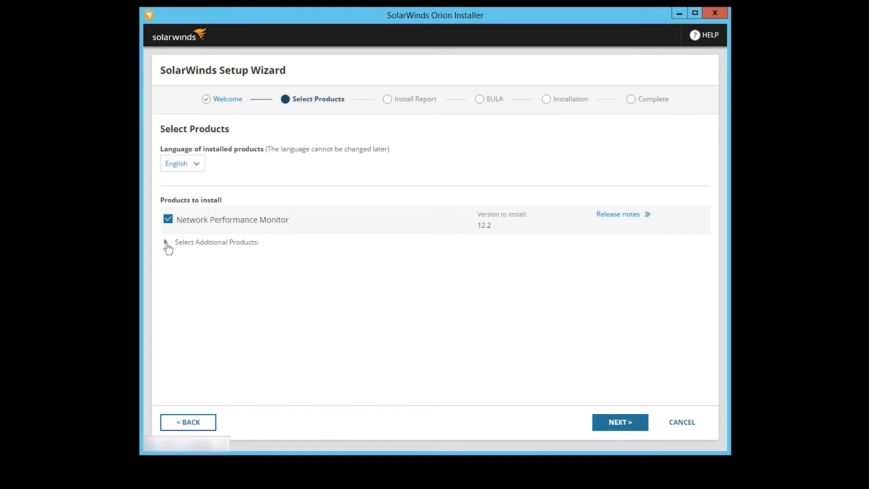
# Review the additional products and language options, then continue with English and only Network Performance Monitor selected.
pyautogui.click(166, 243)
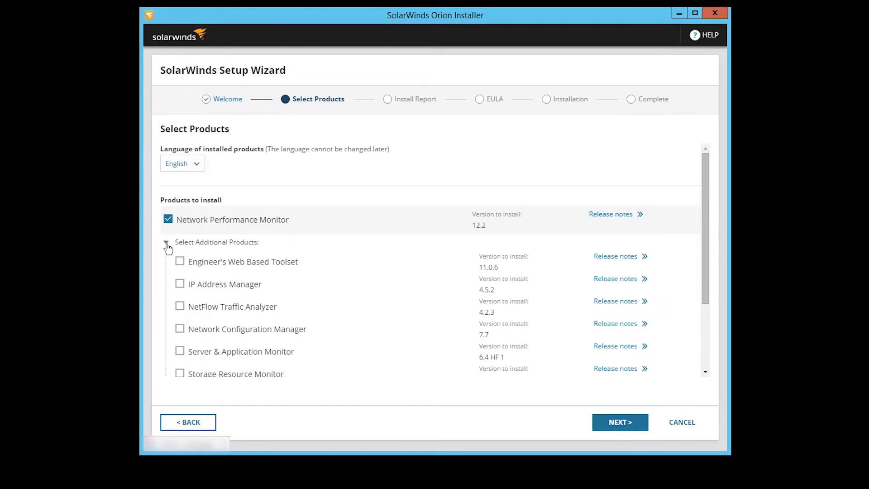
pyautogui.click(200, 174)
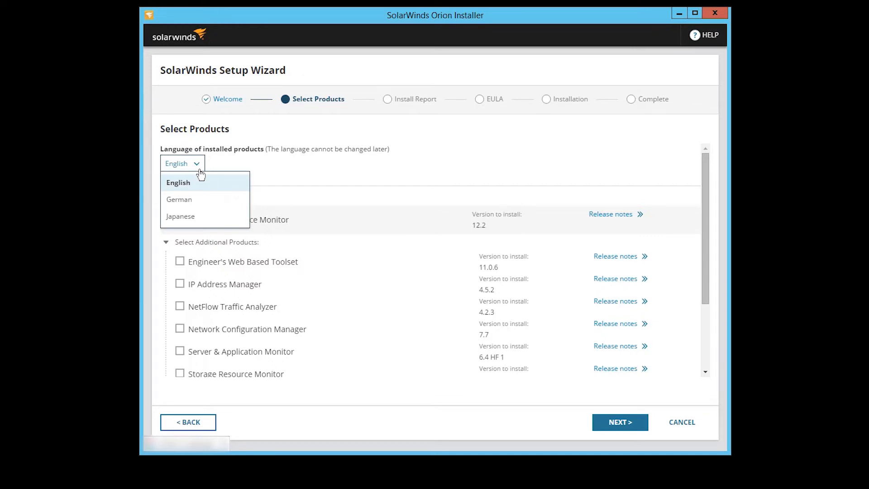
pyautogui.click(201, 174)
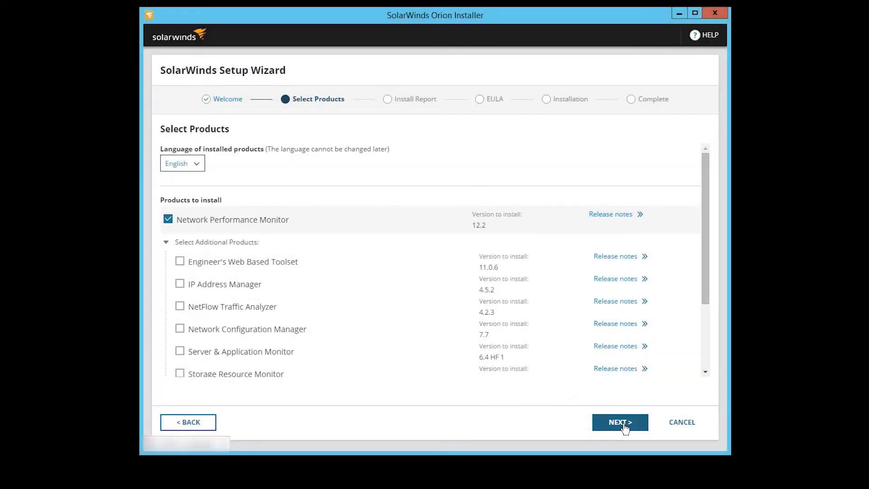
pyautogui.click(622, 423)
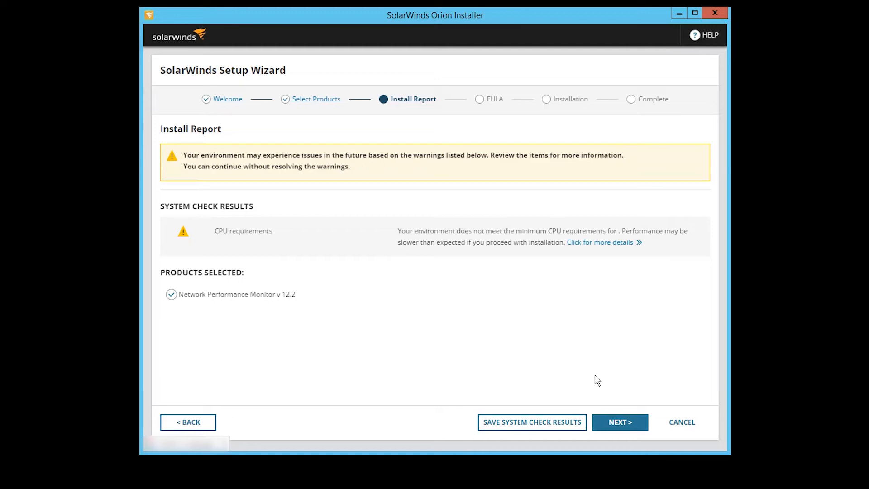
# Continue past the install report, accept the License Agreement terms and start the installation.
pyautogui.click(615, 426)
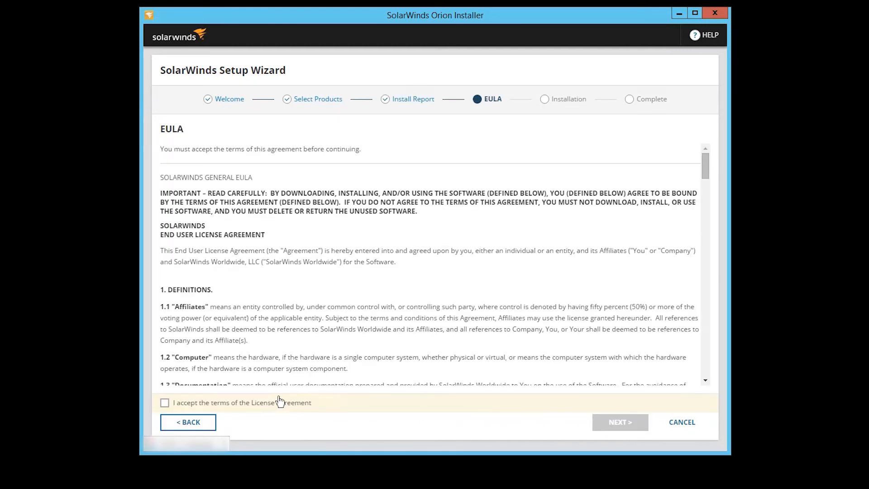
pyautogui.click(165, 403)
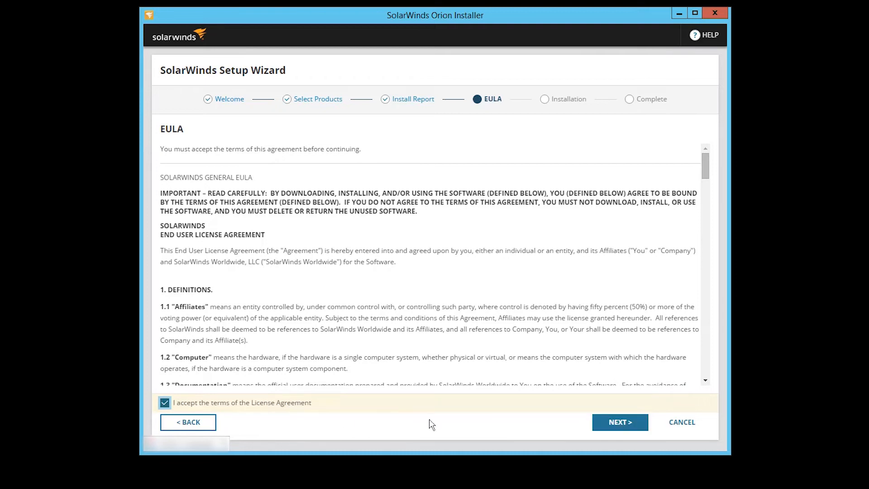
pyautogui.click(607, 427)
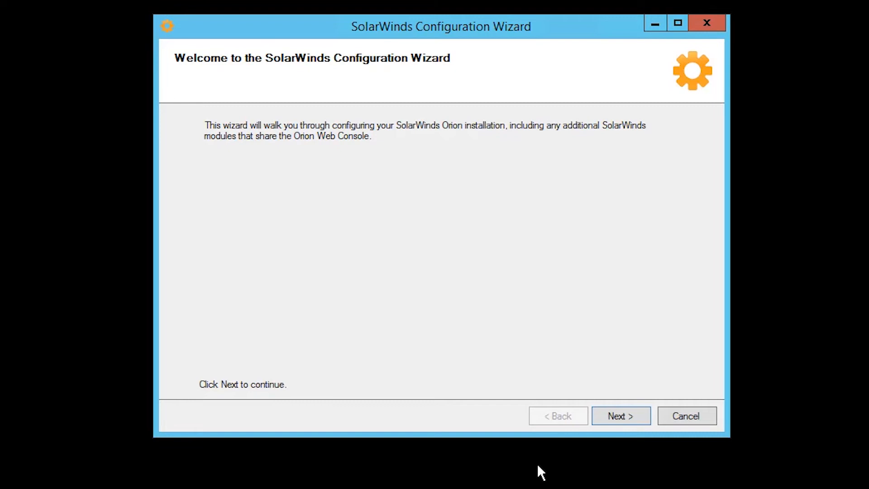
# Begin the configuration wizard and choose NPMINSTALLSQL as the SQL Server.
pyautogui.click(614, 424)
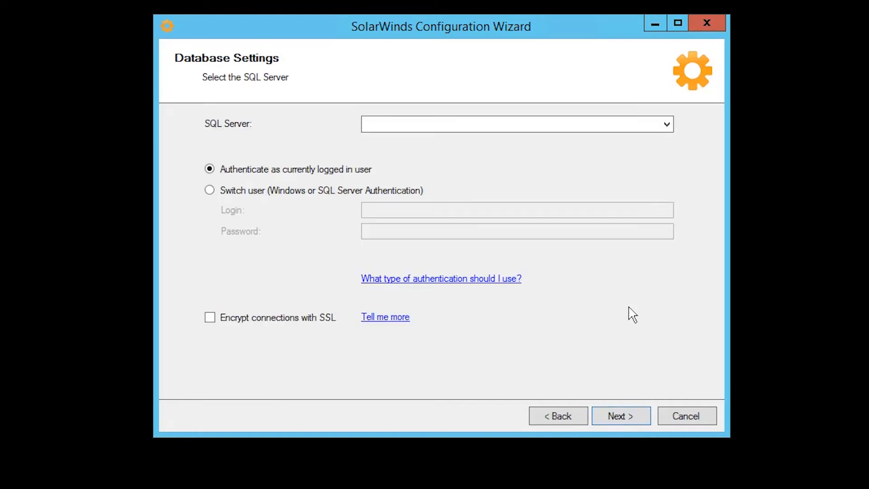
pyautogui.click(666, 124)
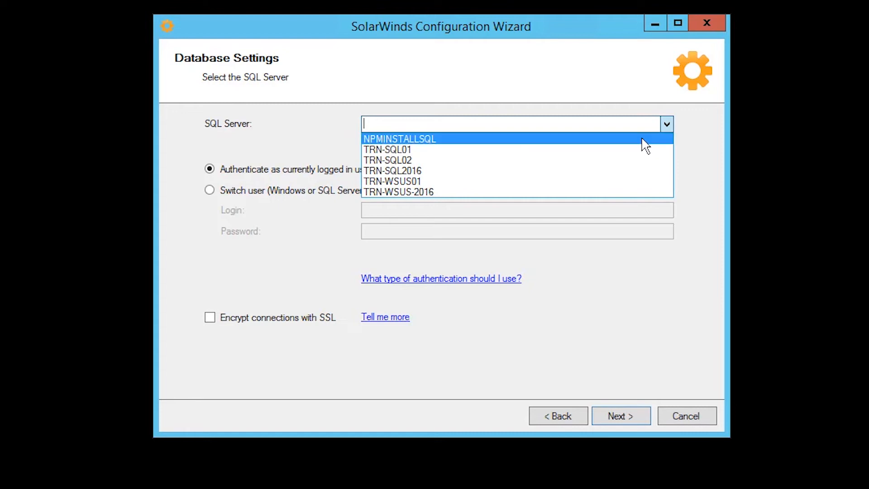
pyautogui.click(642, 140)
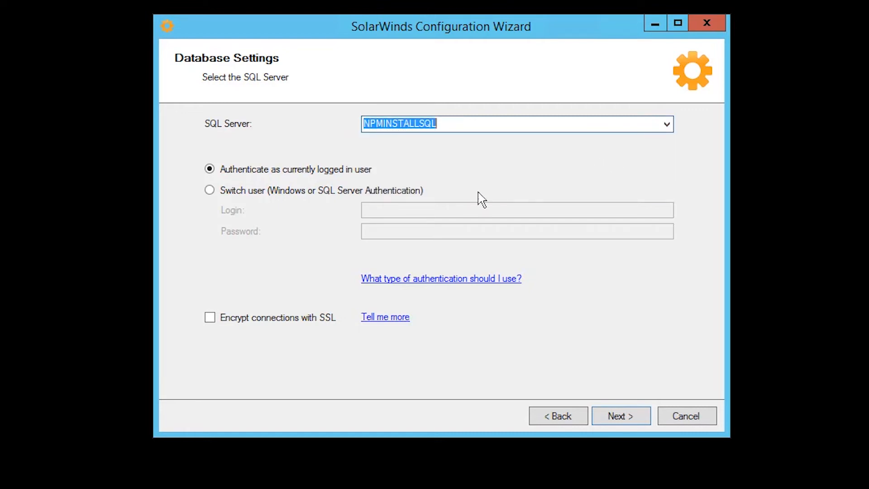
# Switch to a different user for SQL Server authentication, entering the login sa and the account password, and continue.
pyautogui.click(349, 194)
pyautogui.click(378, 209)
pyautogui.write('sa')
pyautogui.press('Tab')
pyautogui.write('*********')
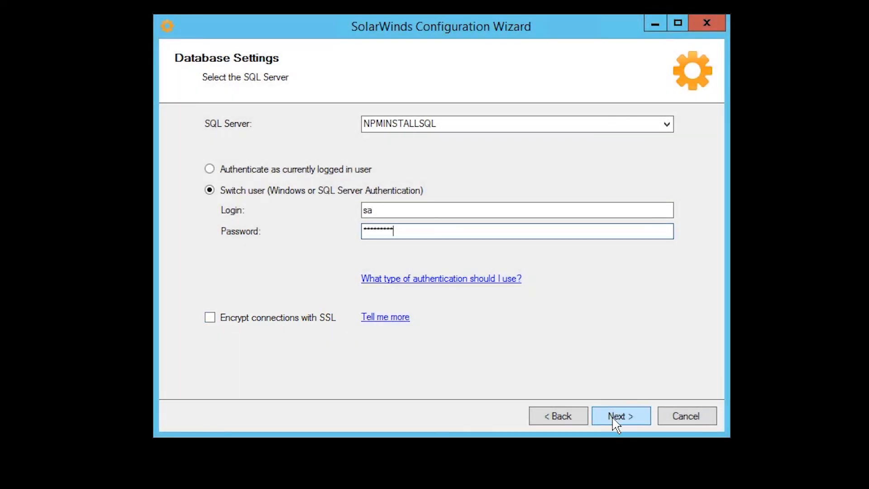
pyautogui.click(614, 421)
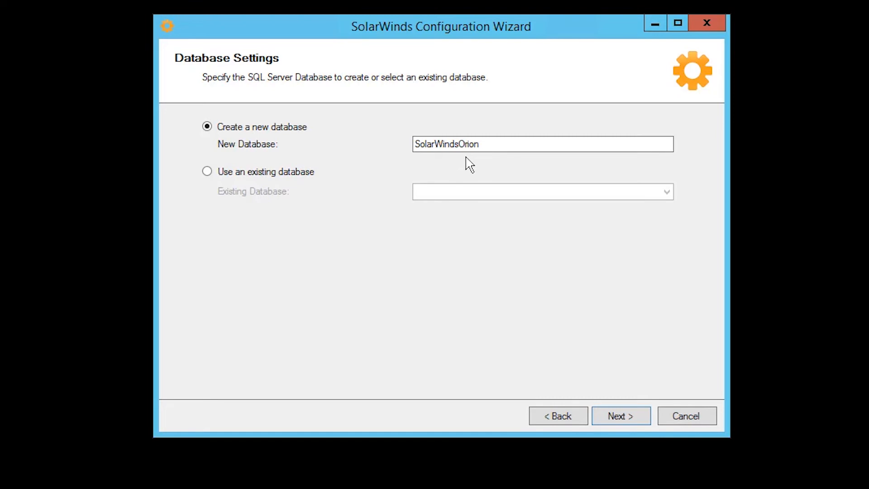
# Accept SolarWindsOrion as the new database and create the SQL Server account SolarWindsOrionDatabaseUser, entering and confirming its password.
pyautogui.click(611, 417)
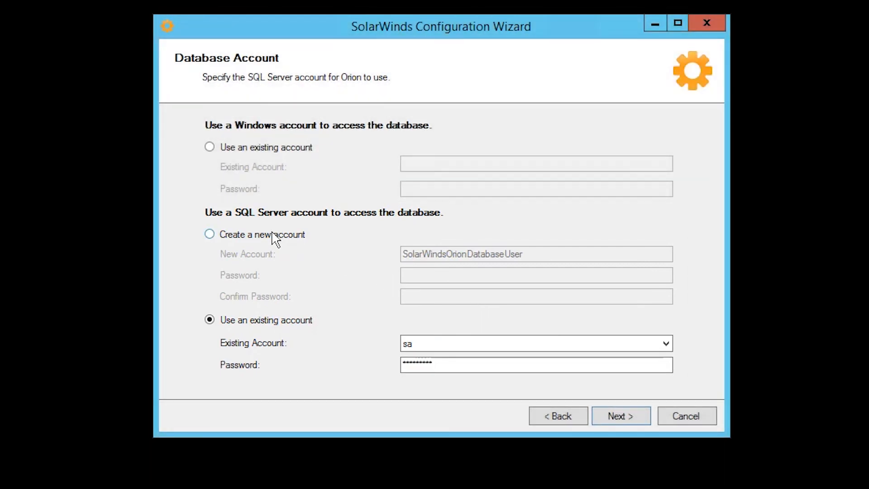
pyautogui.click(275, 237)
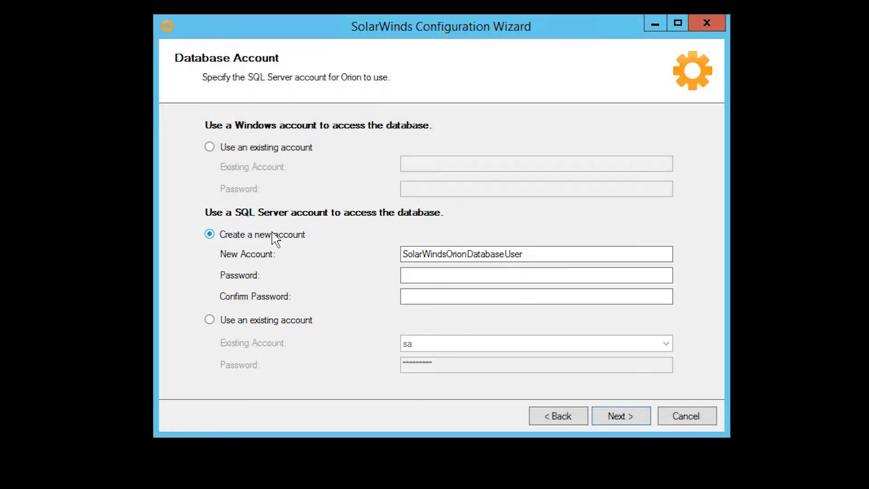
pyautogui.click(434, 274)
pyautogui.write('**********')
pyautogui.press('Tab')
pyautogui.write('**********')
pyautogui.click(624, 419)
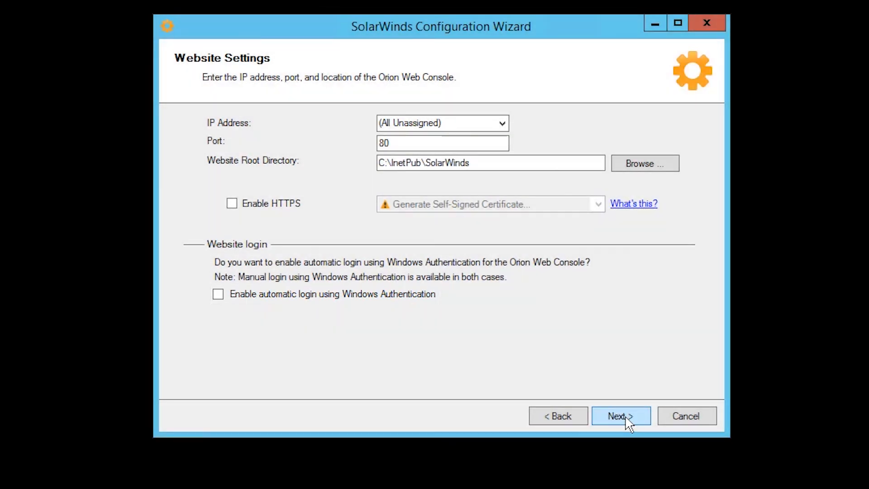
# Accept the website settings with port 80, creating the directory C:\InetPub\SolarWinds and a new website with the same IP address and port binding.
pyautogui.click(624, 416)
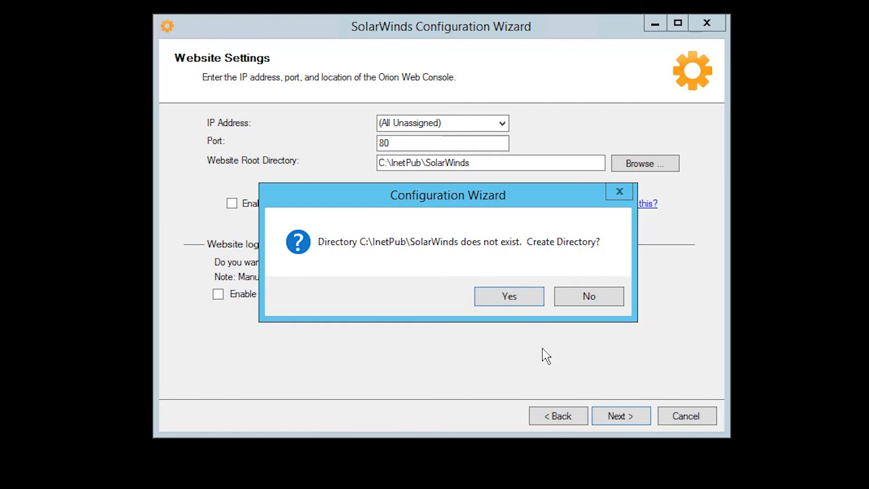
pyautogui.click(507, 302)
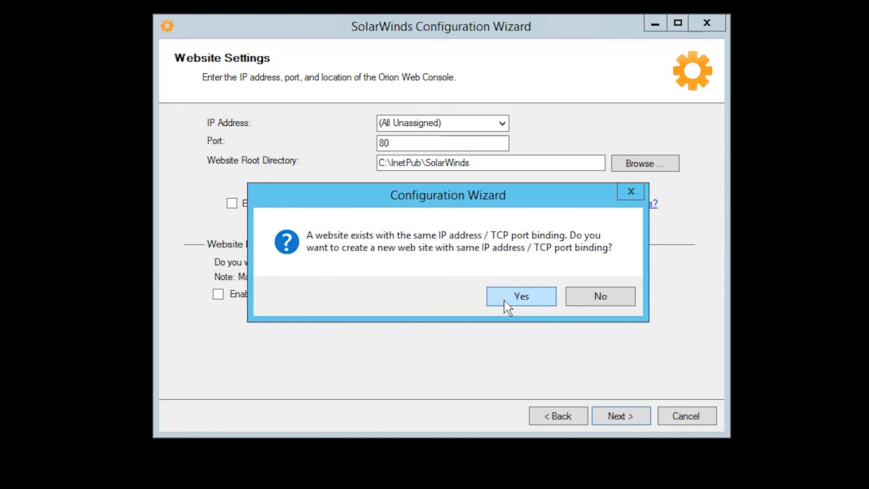
pyautogui.click(507, 301)
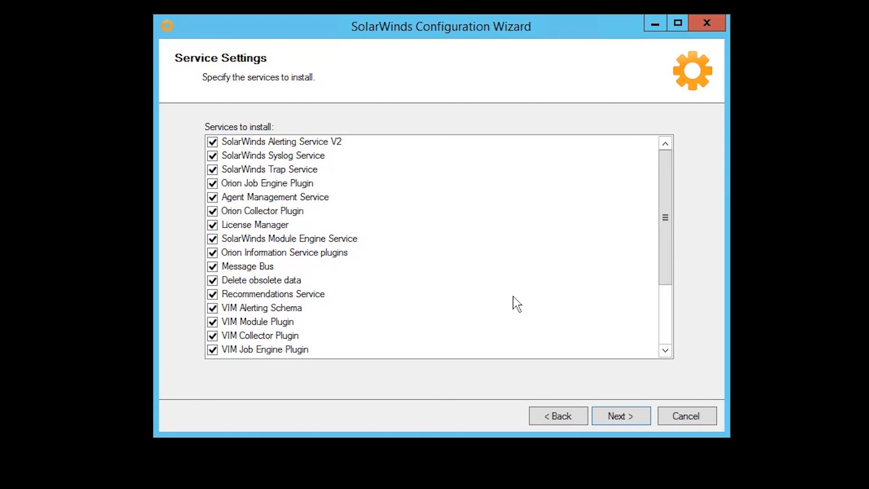
# Keep all listed services selected, run the configuration from the summary and finish the wizard.
pyautogui.click(616, 418)
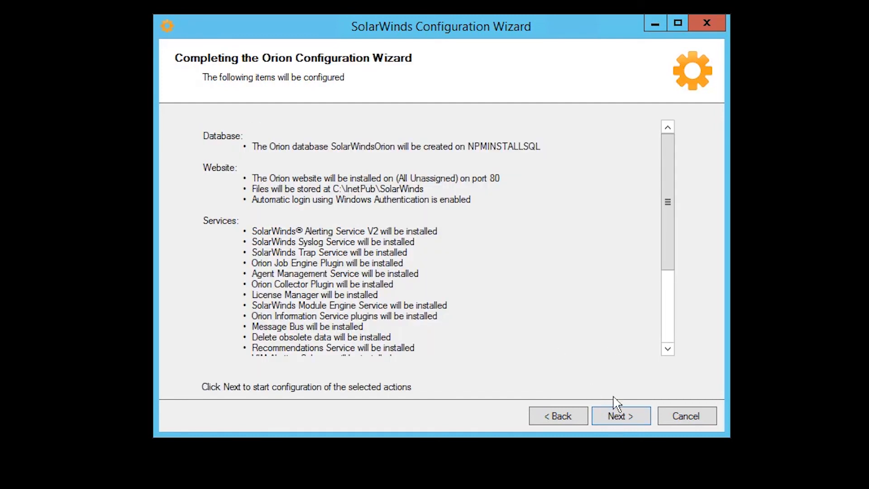
pyautogui.click(616, 418)
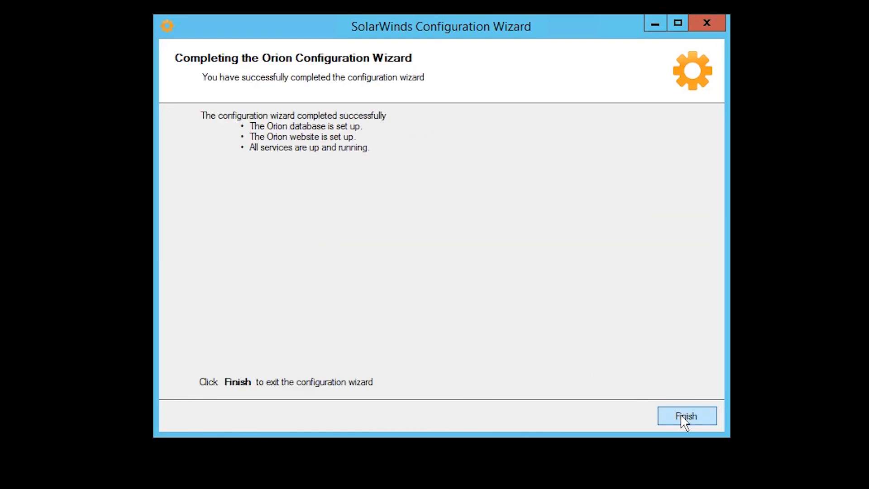
pyautogui.click(684, 423)
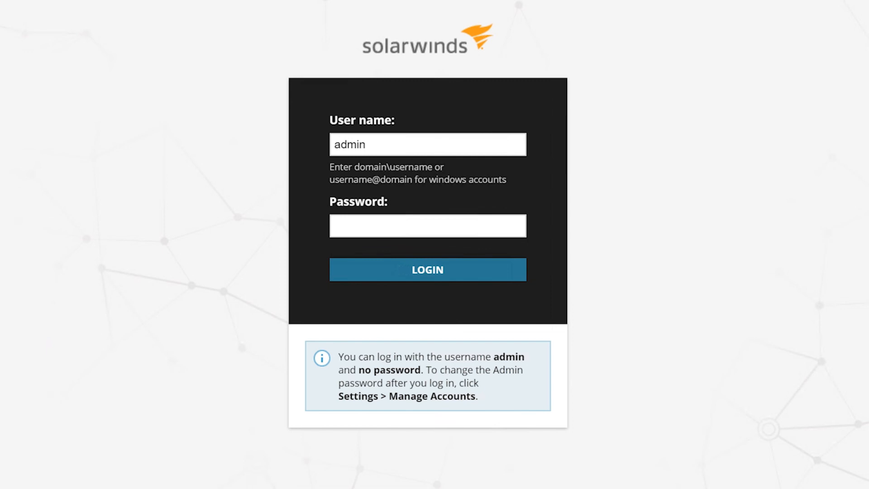